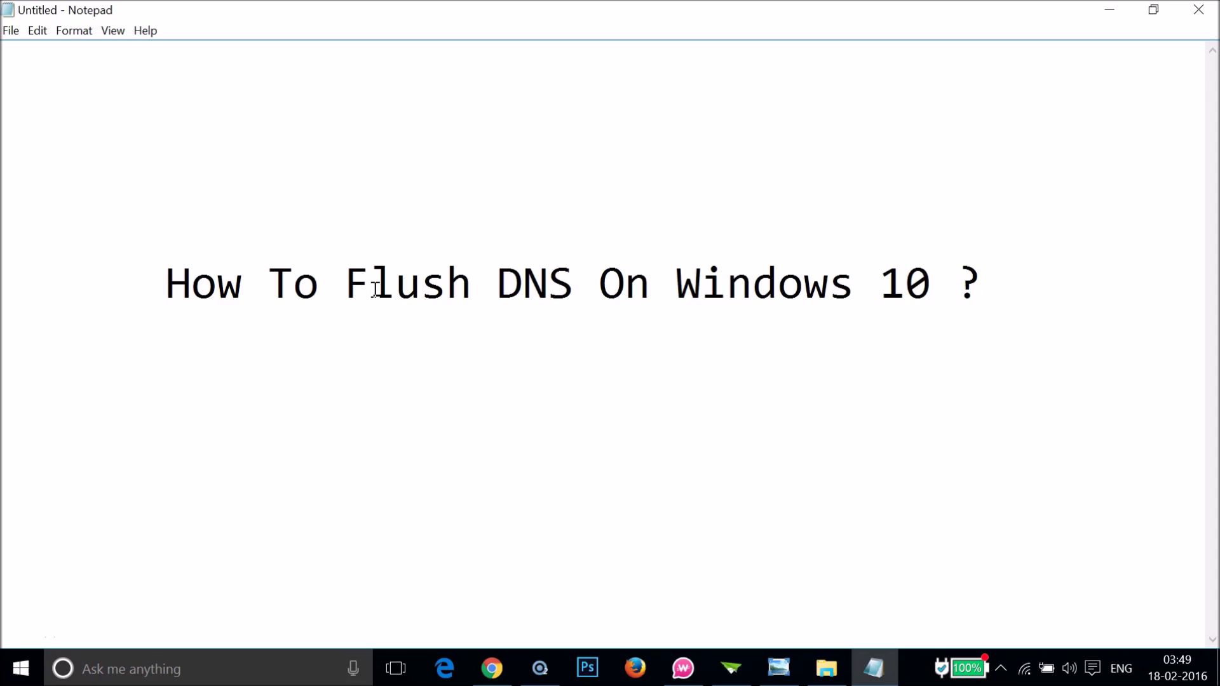
Minimize the 'How To Flush DNS' Notepad note to reveal the desktop.
click(1102, 18)
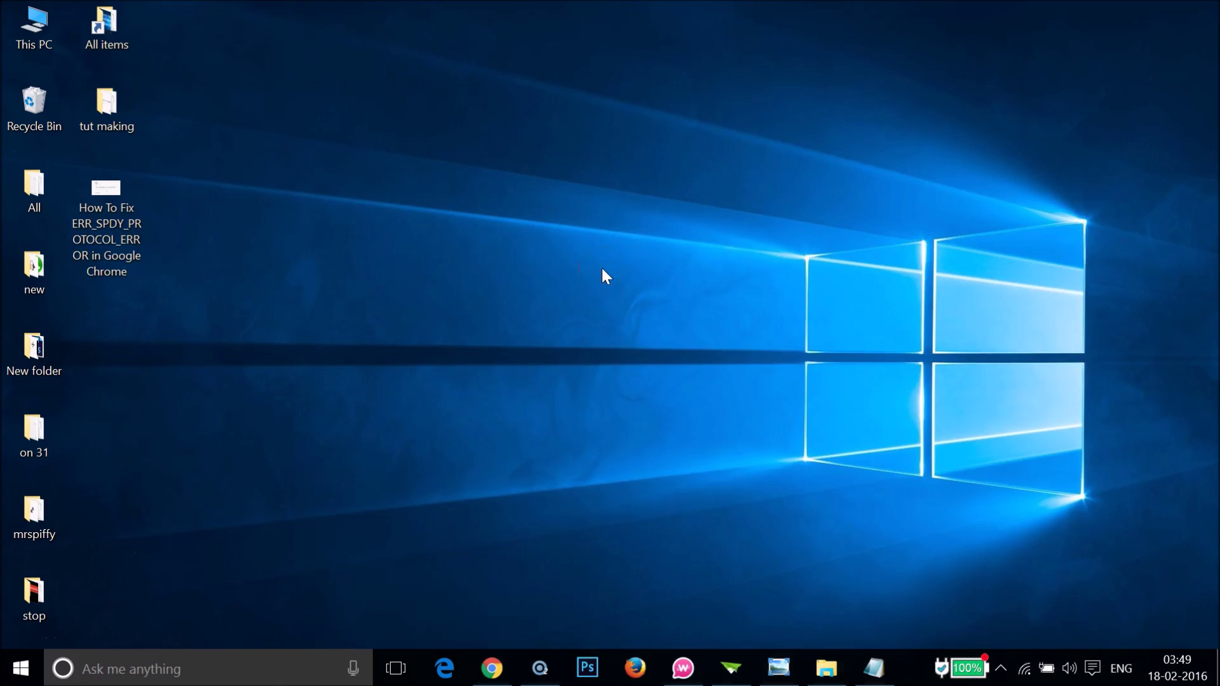
Launch cmd from the Run dialog to open a Command Prompt window.
key(super+r)
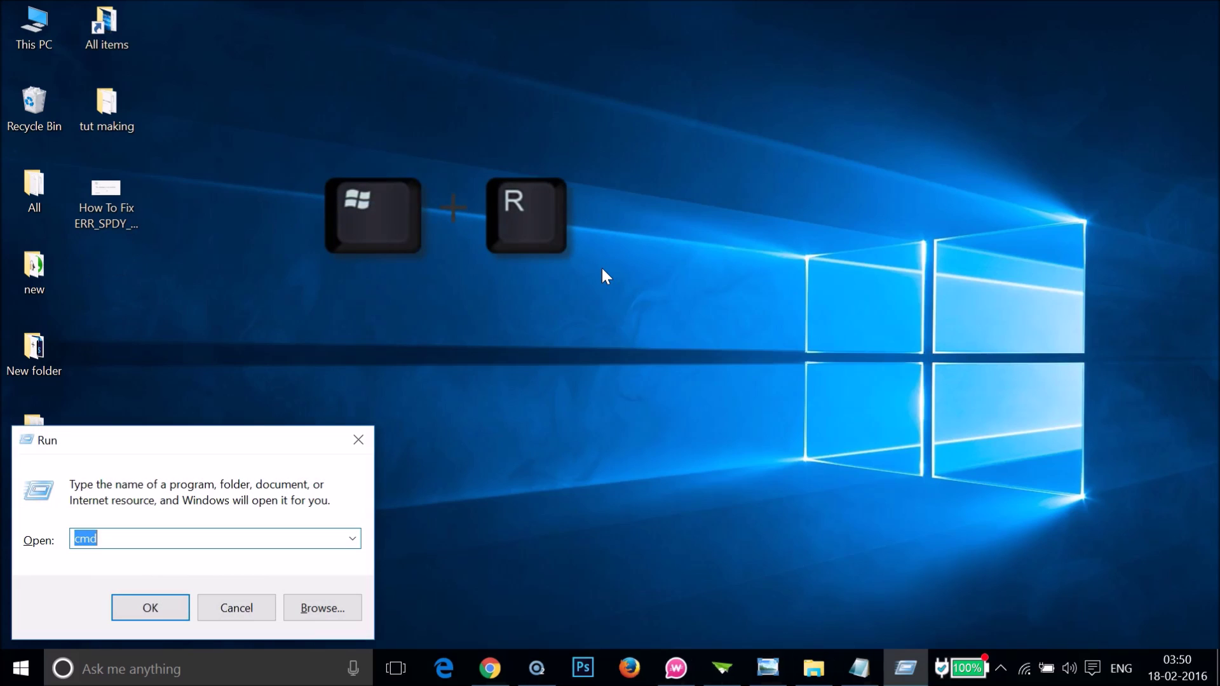
text(cmd)
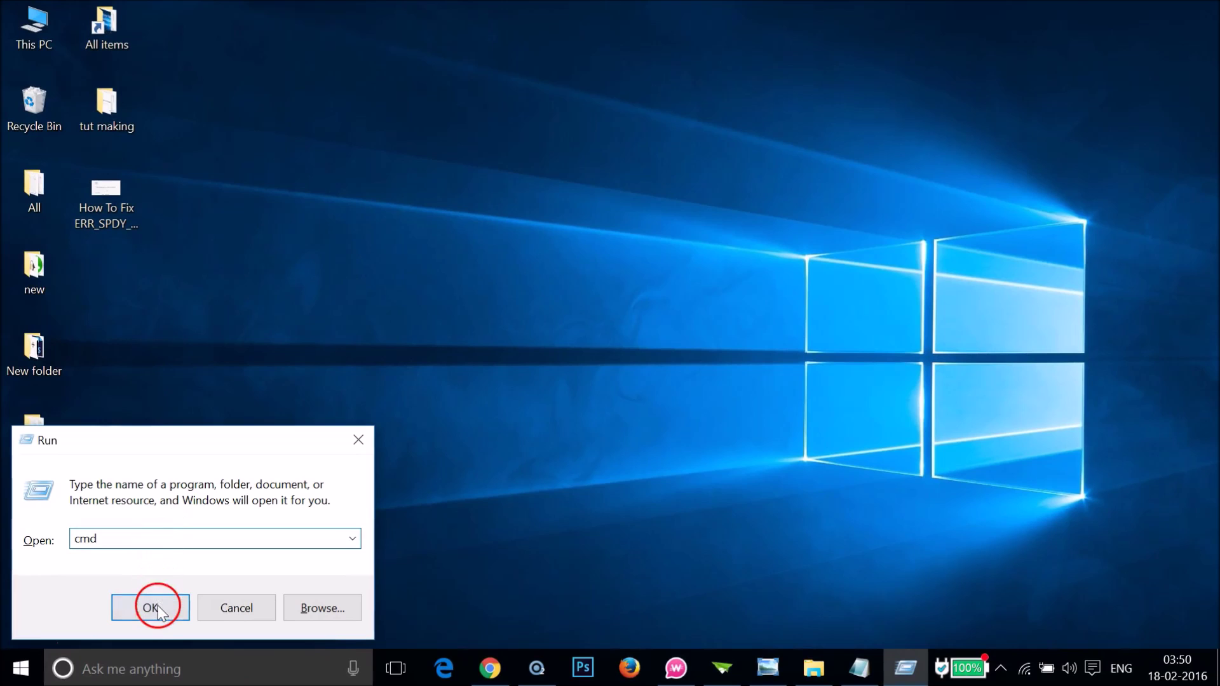
click(158, 605)
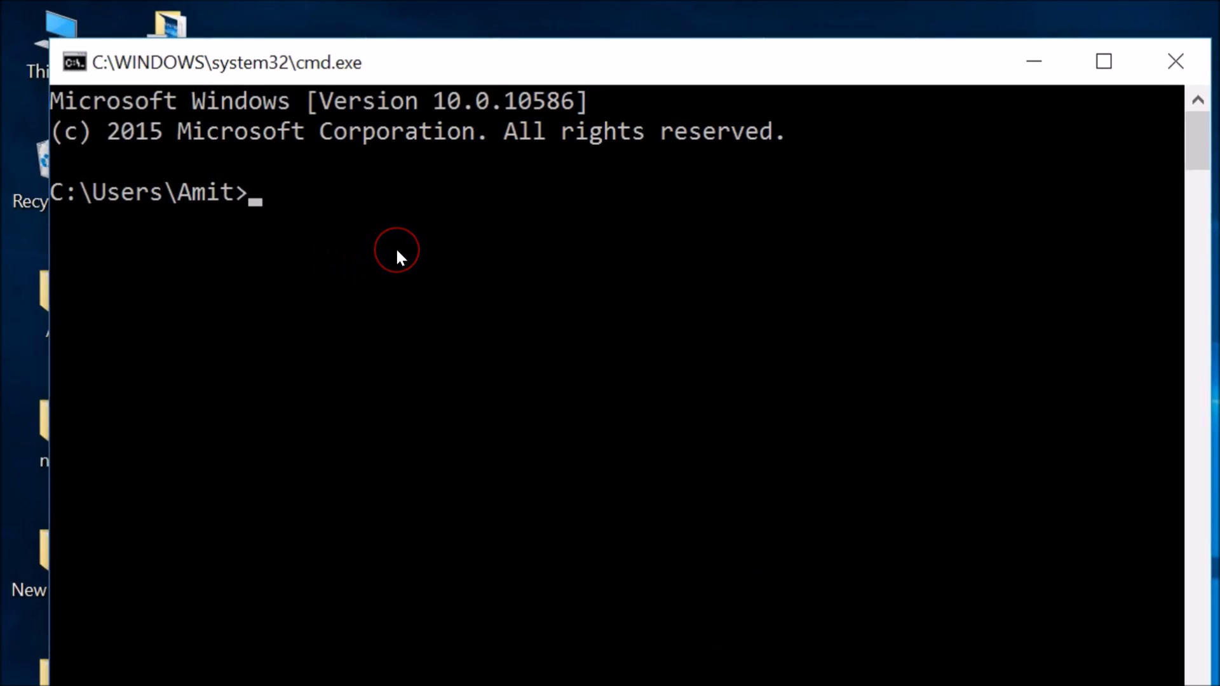
text(ipc)
text(onfig )
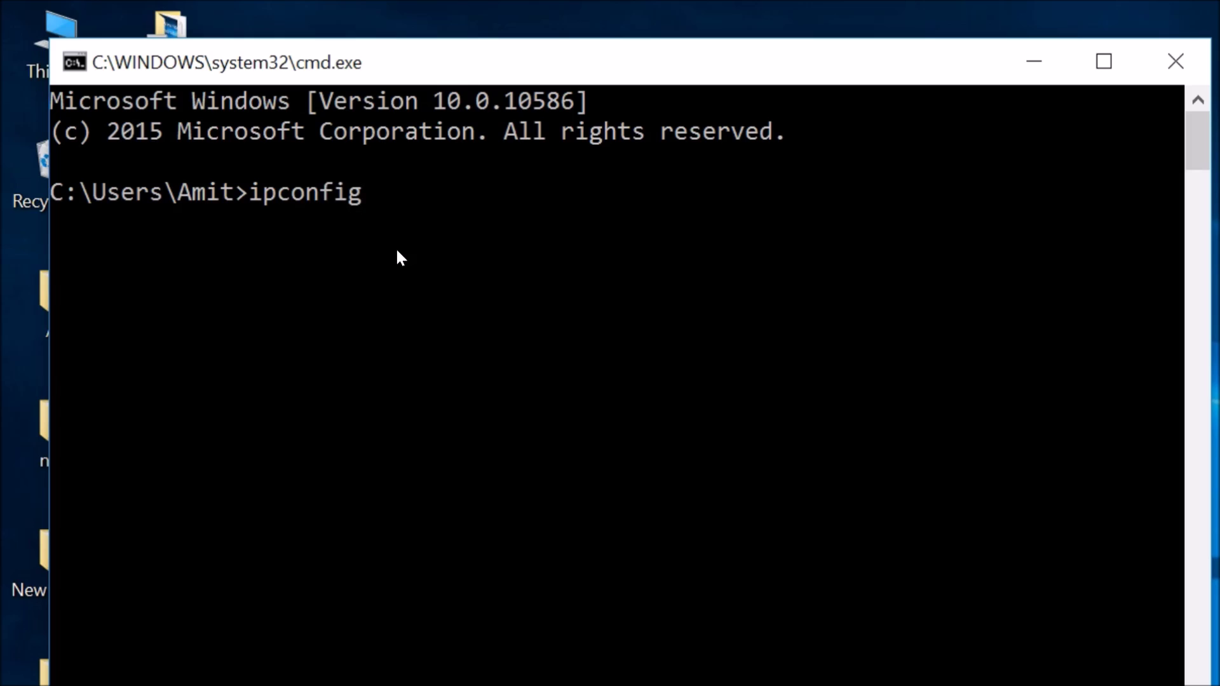
text(/)
text(flu)
text(shdns)
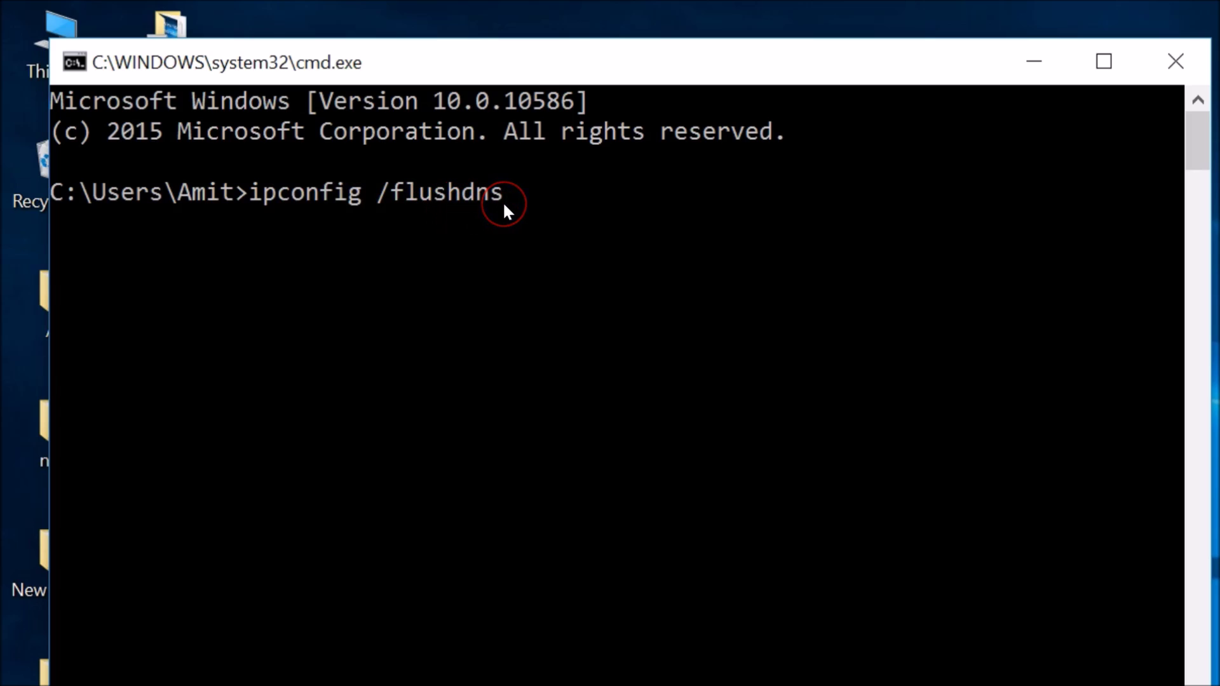
Run 'ipconfig /flushdns' to clear the DNS Resolver Cache.
key(Return)
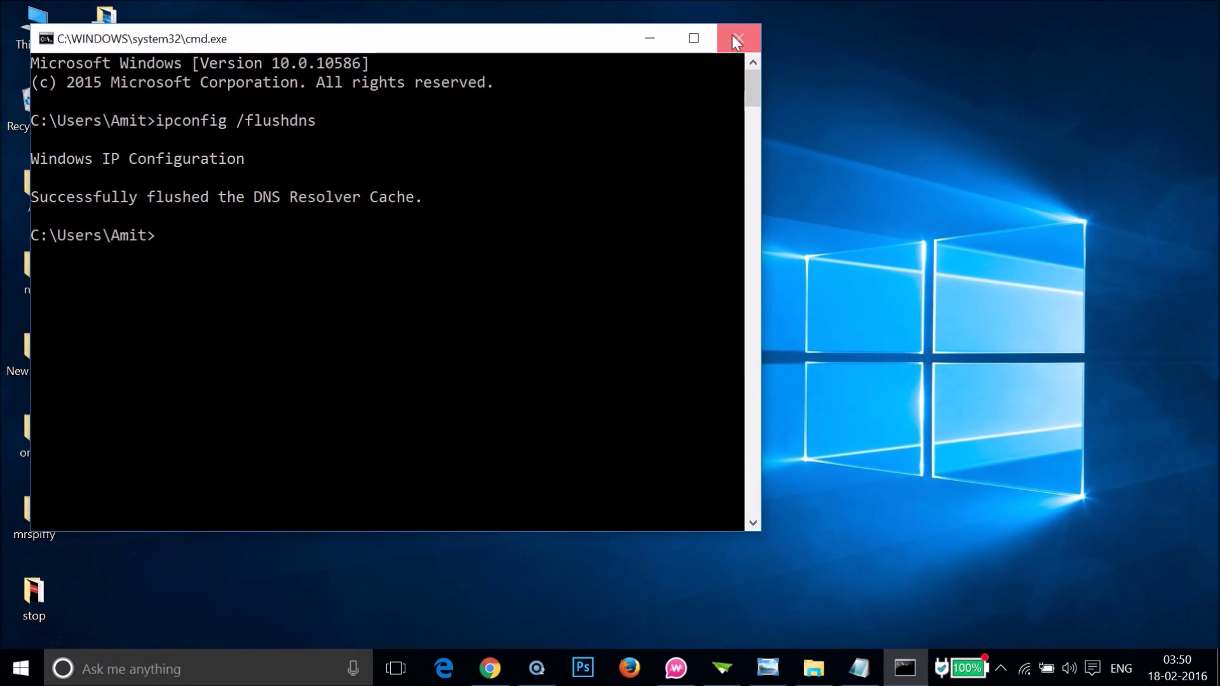
Close Command Prompt and restore the 'How To Flush DNS On Windows 10 ?' note from the taskbar.
click(732, 36)
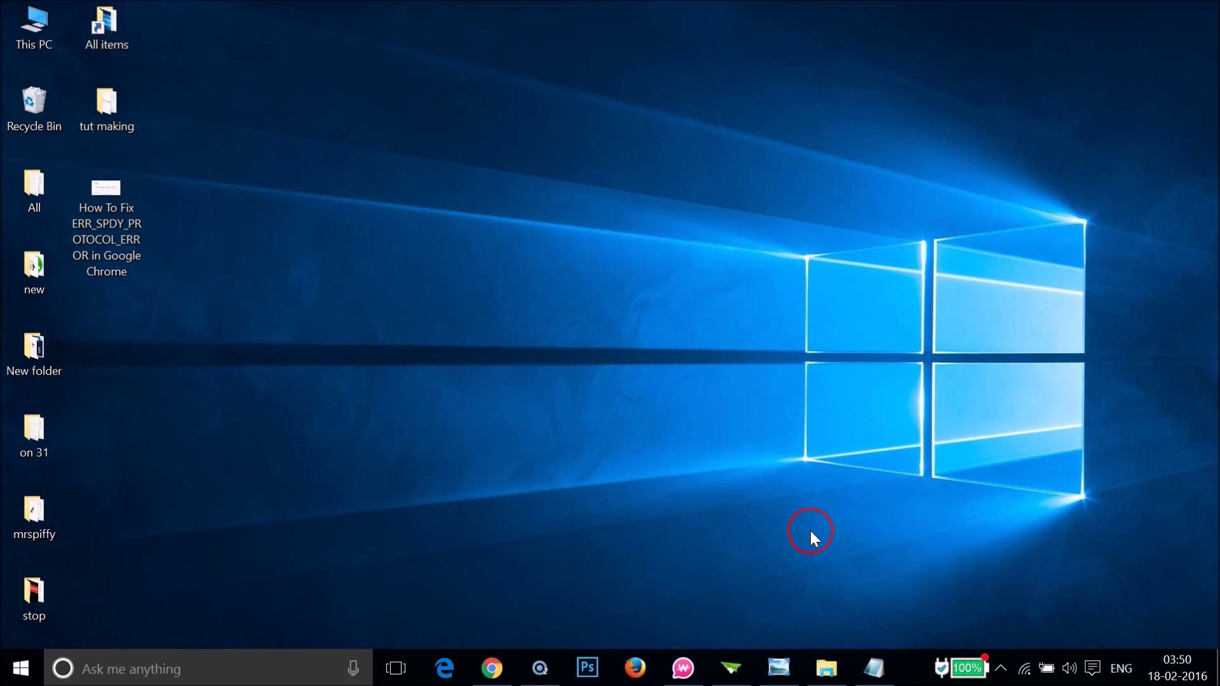
click(876, 667)
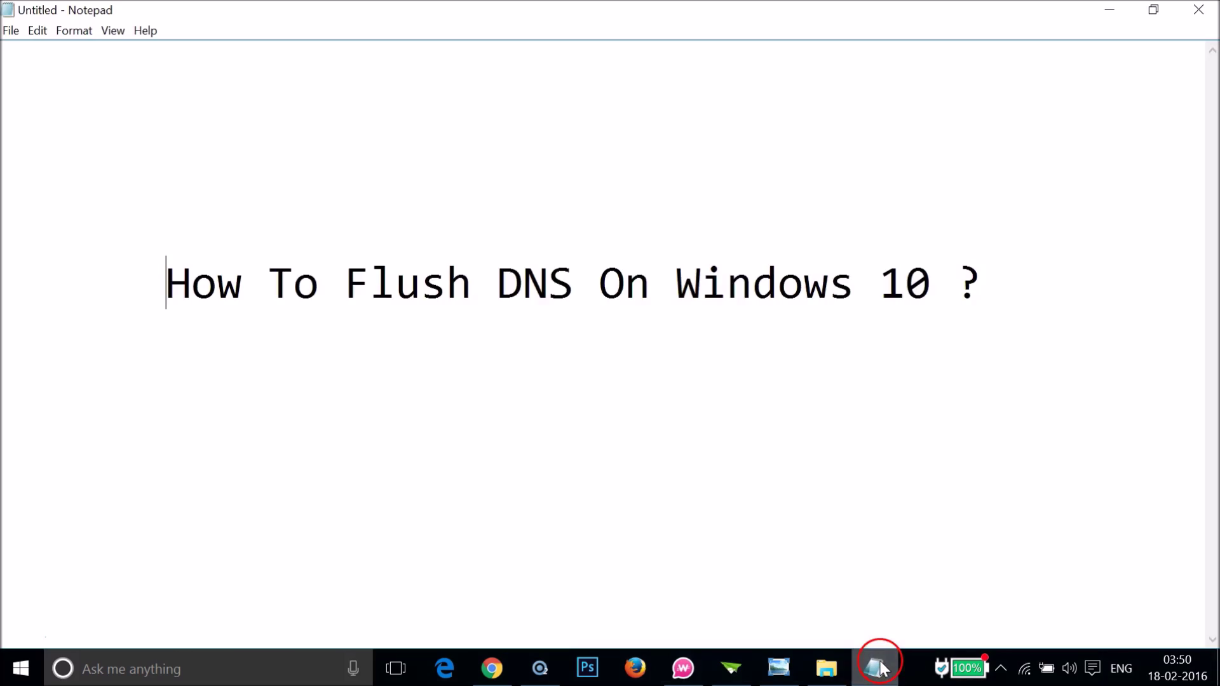